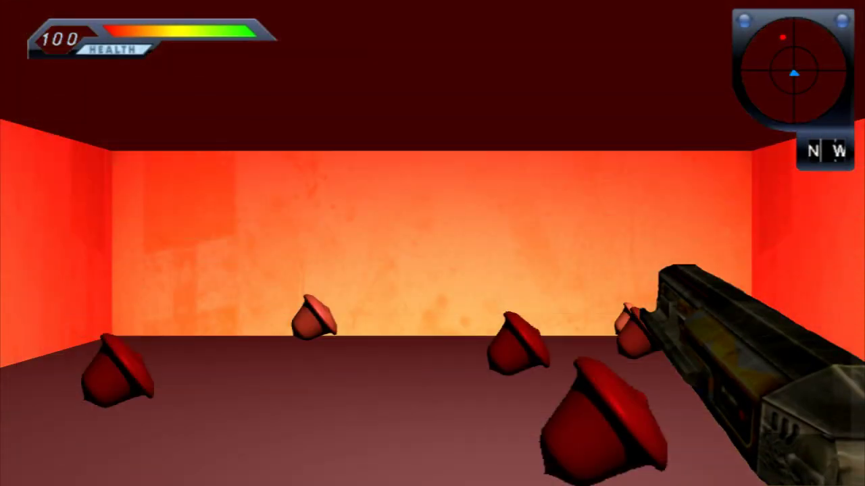
{"action": "left_click", "coordinate": [433, 243]}
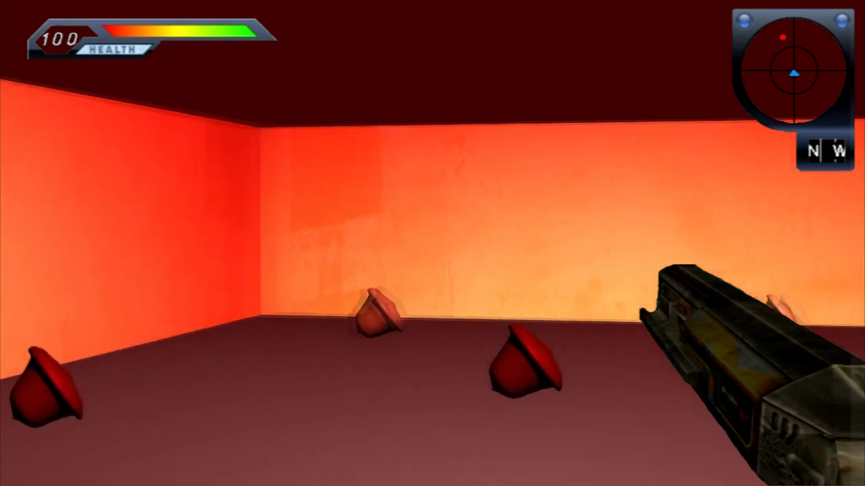
{"action": "left_click", "coordinate": [433, 243]}
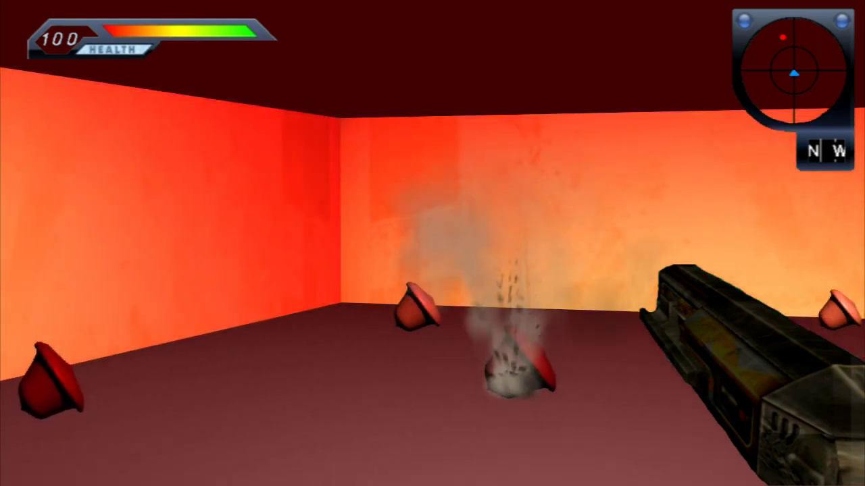
{"action": "left_click", "coordinate": [433, 243]}
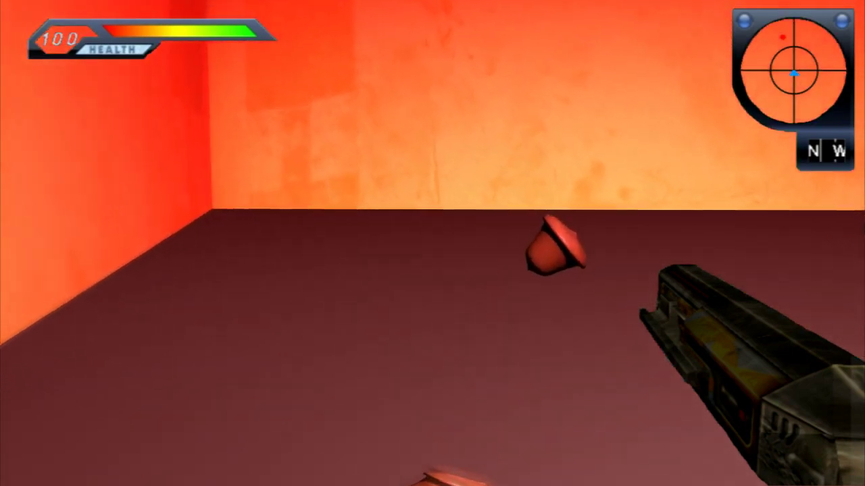
{"action": "left_click", "coordinate": [432, 243]}
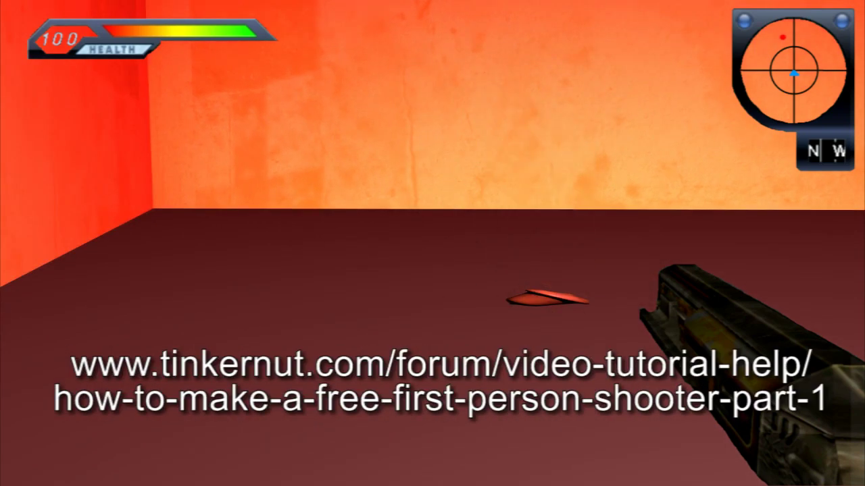
{"action": "left_click", "coordinate": [432, 243]}
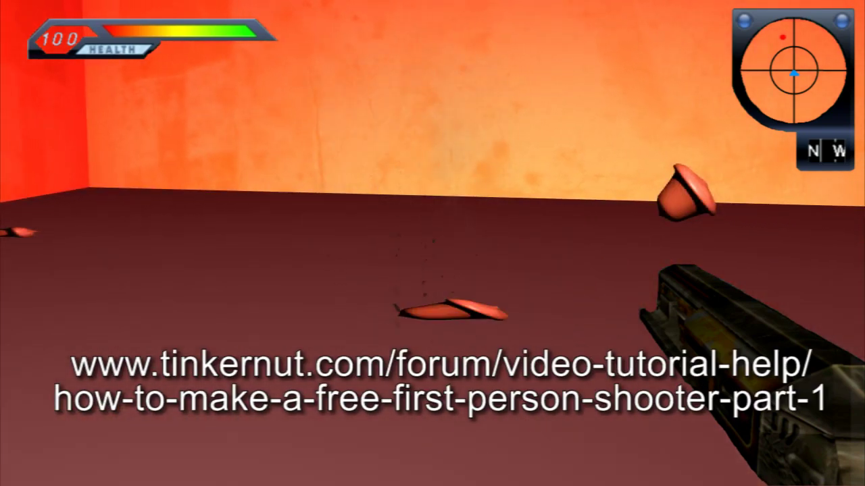
{"action": "left_click", "coordinate": [432, 243]}
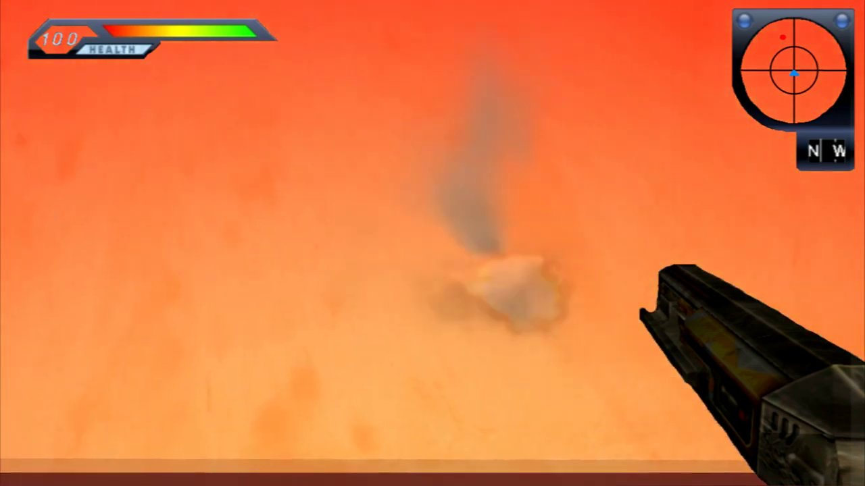
{"action": "left_click", "coordinate": [432, 243]}
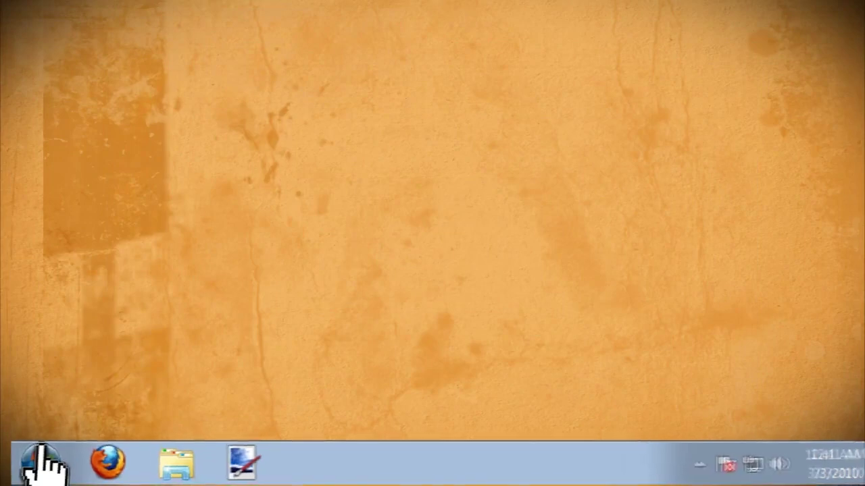
- Launch RF EditPro from the Tools group of the installed RealityFactory programs
{"action": "left_click", "coordinate": [40, 463]}
{"action": "left_click", "coordinate": [80, 369]}
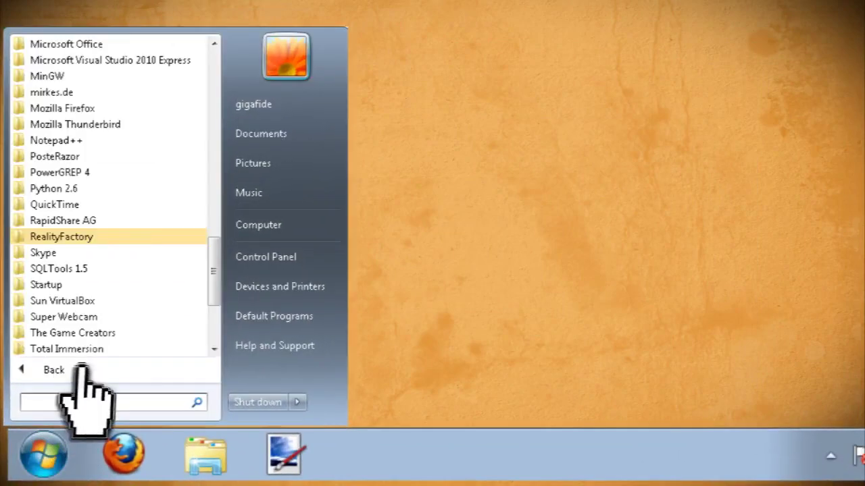
{"action": "left_click", "coordinate": [106, 238]}
{"action": "left_click", "coordinate": [96, 332]}
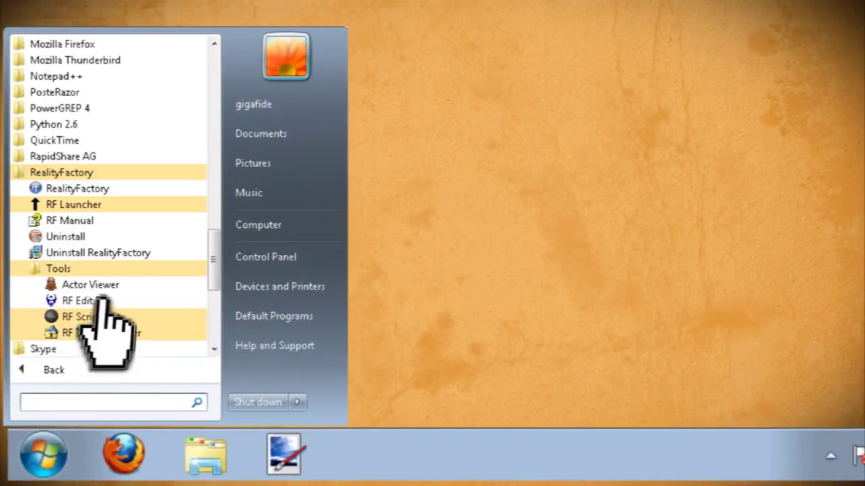
{"action": "left_click", "coordinate": [100, 301]}
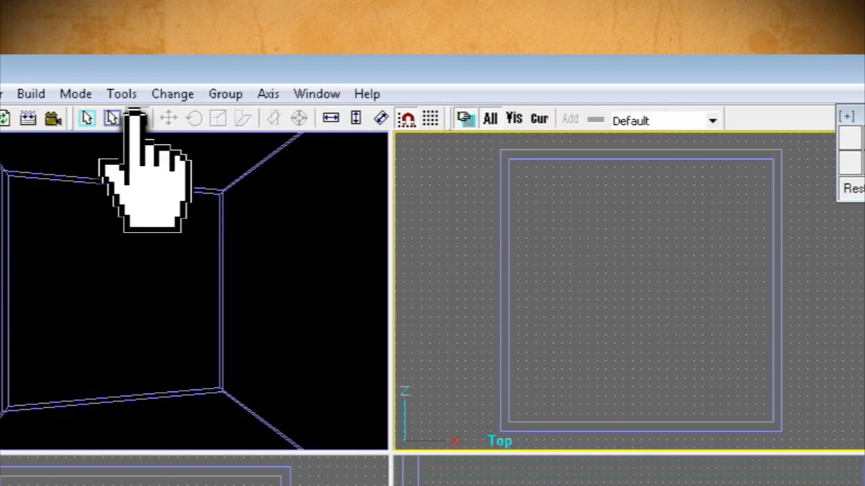
- Apply the aztec66 texture to every surface of the cube room
{"action": "left_click", "coordinate": [137, 119]}
{"action": "mouse_move", "coordinate": [631, 261]}
{"action": "left_mouse_down"}
{"action": "mouse_move", "coordinate": [642, 331]}
{"action": "mouse_move", "coordinate": [647, 284]}
{"action": "left_mouse_up"}
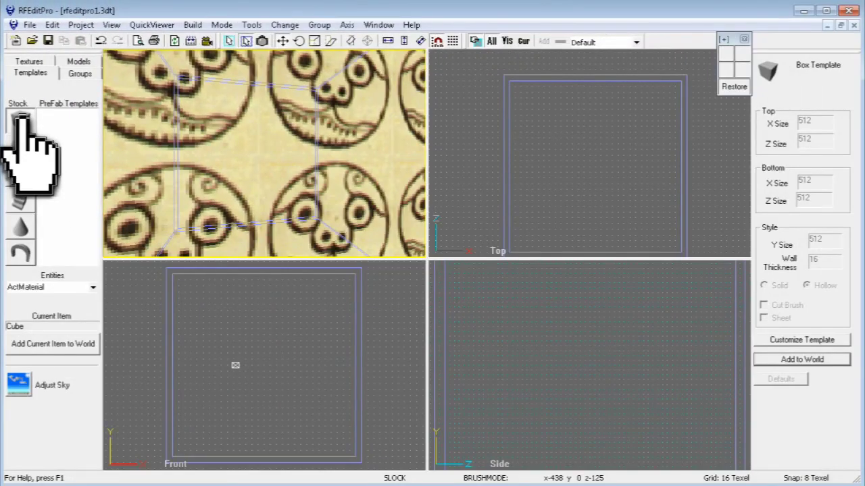
{"action": "left_click_drag", "start_coordinate": [238, 129], "coordinate": [261, 37]}
{"action": "left_click", "coordinate": [261, 40]}
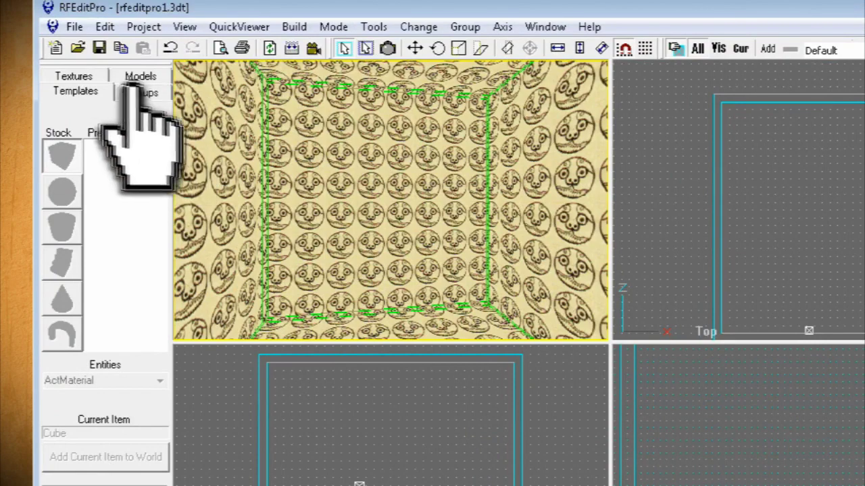
{"action": "left_click", "coordinate": [91, 73]}
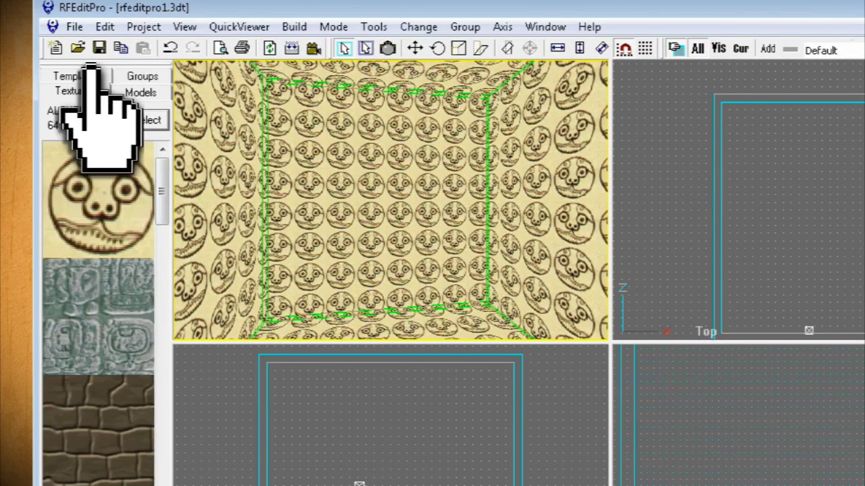
{"action": "left_click", "coordinate": [82, 225]}
{"action": "left_click", "coordinate": [95, 280]}
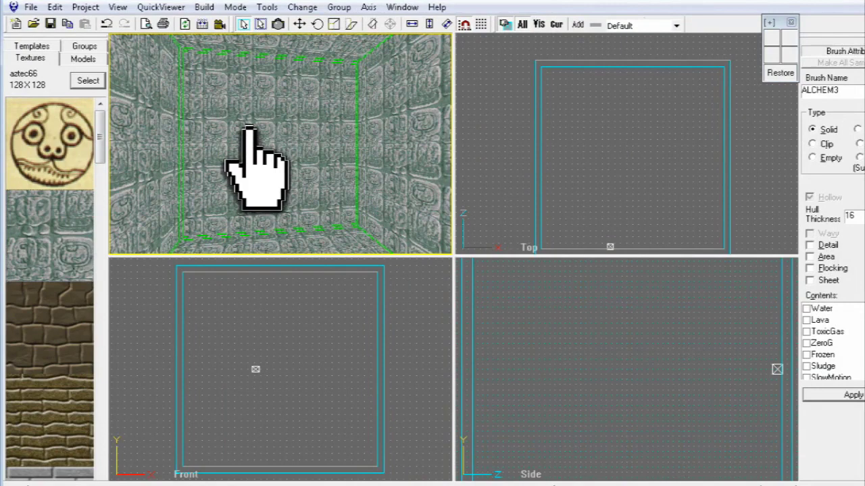
- Apply the brikbrw3 texture to the room's back wall and to the wall on its left, one face at a time
{"action": "key", "text": "shift+a"}
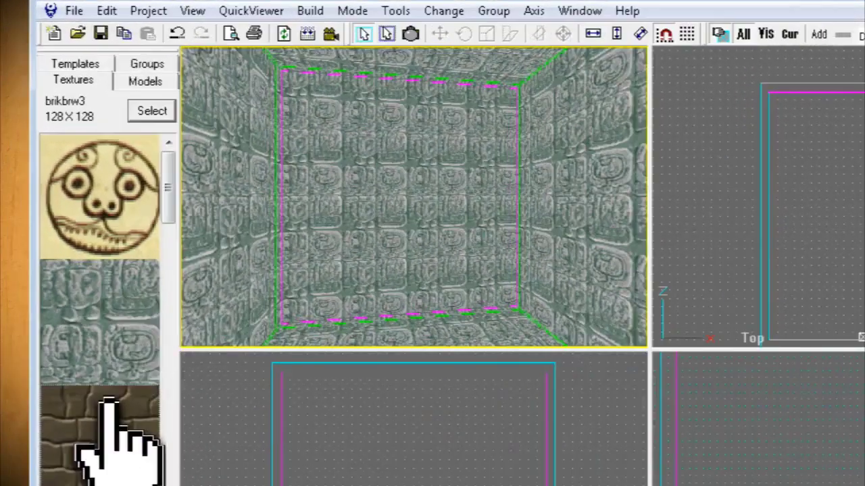
{"action": "left_click", "coordinate": [283, 33]}
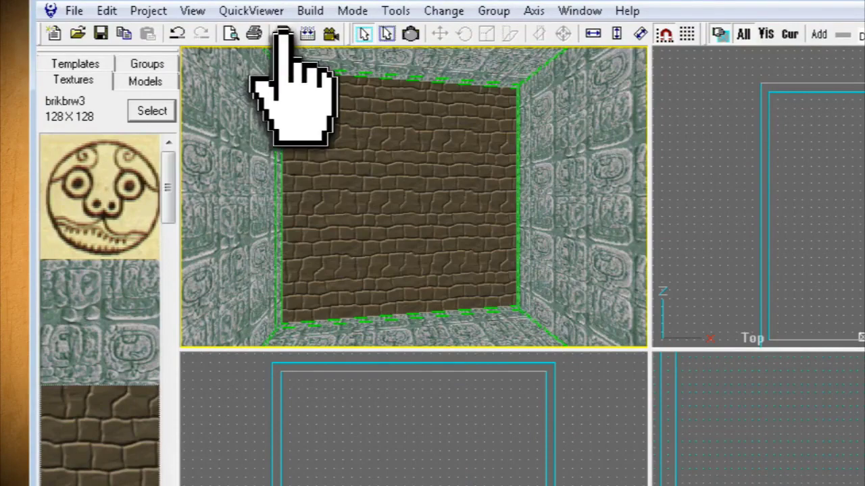
{"action": "left_click_drag", "start_coordinate": [387, 157], "coordinate": [563, 219]}
{"action": "left_click", "coordinate": [564, 219]}
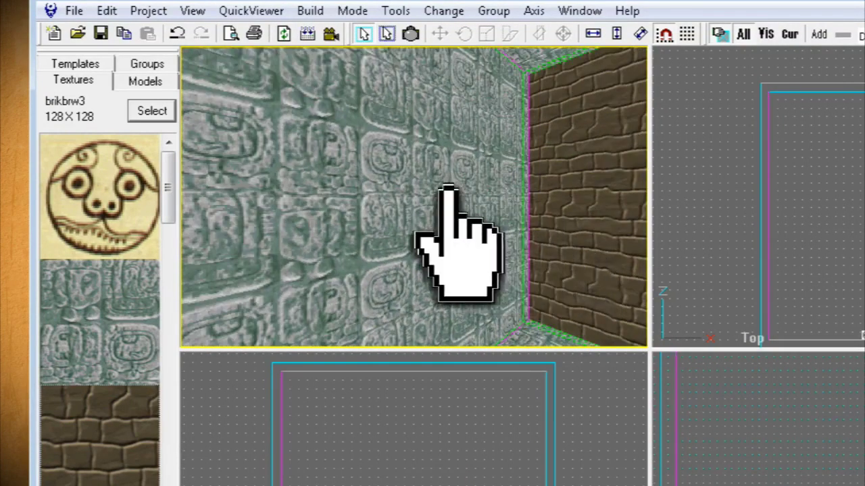
{"action": "double_click", "coordinate": [110, 395]}
- Apply the brikbrw3 texture to the remaining walls, leaving the floor and ceiling in aztec66
{"action": "left_click_drag", "start_coordinate": [247, 181], "coordinate": [327, 211]}
{"action": "left_click", "coordinate": [329, 211]}
{"action": "double_click", "coordinate": [128, 402]}
{"action": "left_click_drag", "start_coordinate": [270, 197], "coordinate": [324, 195]}
{"action": "left_click", "coordinate": [112, 399]}
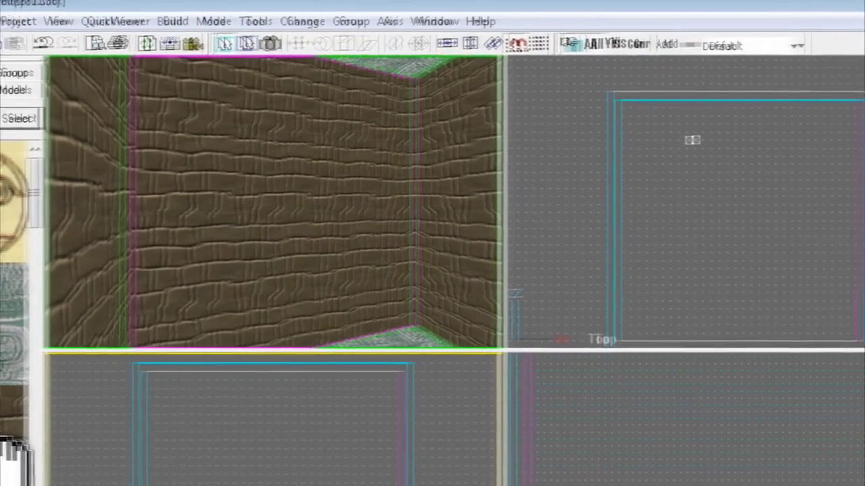
- Scale the room in the top view, stretching its sides outward into a larger rectangle
{"action": "left_click", "coordinate": [703, 193]}
{"action": "scroll", "coordinate": [702, 192], "scroll_direction": "down", "scroll_amount": 3}
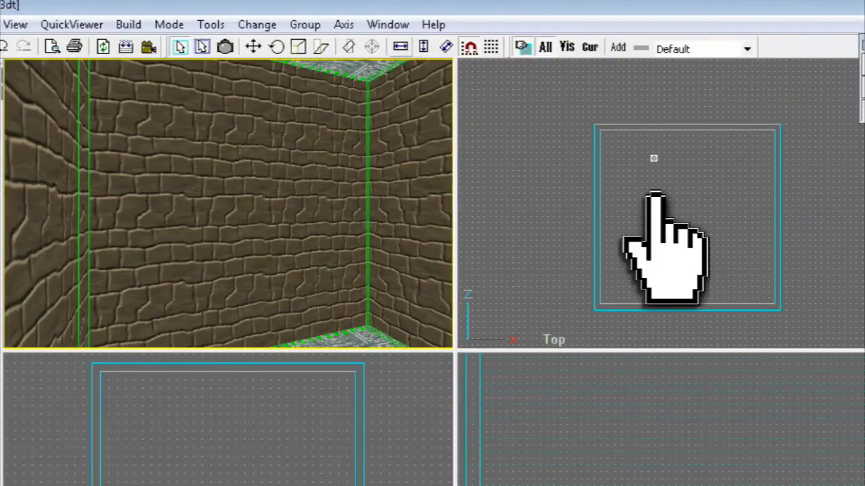
{"action": "left_click", "coordinate": [297, 46]}
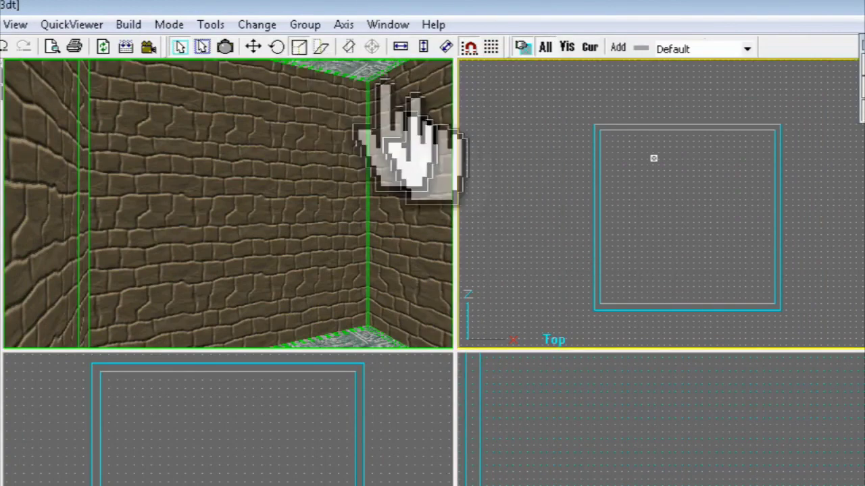
{"action": "left_click_drag", "start_coordinate": [566, 193], "coordinate": [796, 183]}
{"action": "scroll", "coordinate": [797, 186], "scroll_direction": "down", "scroll_amount": 2}
{"action": "left_click_drag", "start_coordinate": [692, 282], "coordinate": [686, 341]}
{"action": "left_click_drag", "start_coordinate": [668, 148], "coordinate": [665, 79]}
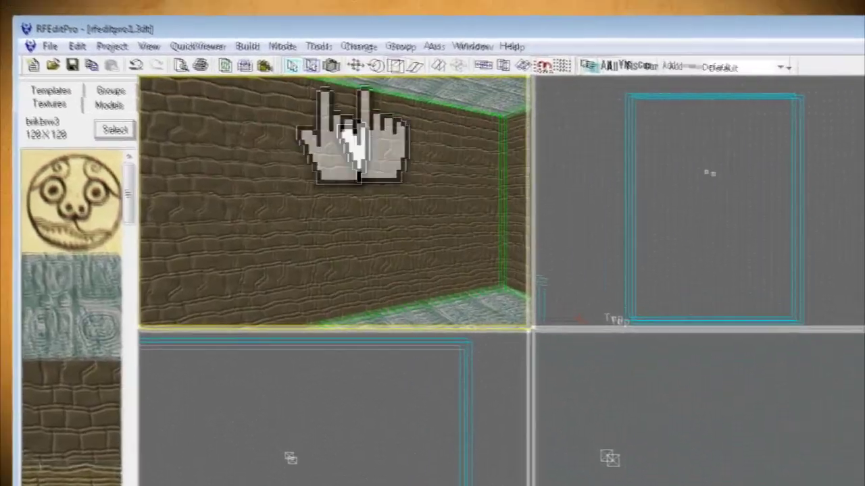
- Add a second hollow cube from the stock templates to the world
{"action": "left_click", "coordinate": [30, 61]}
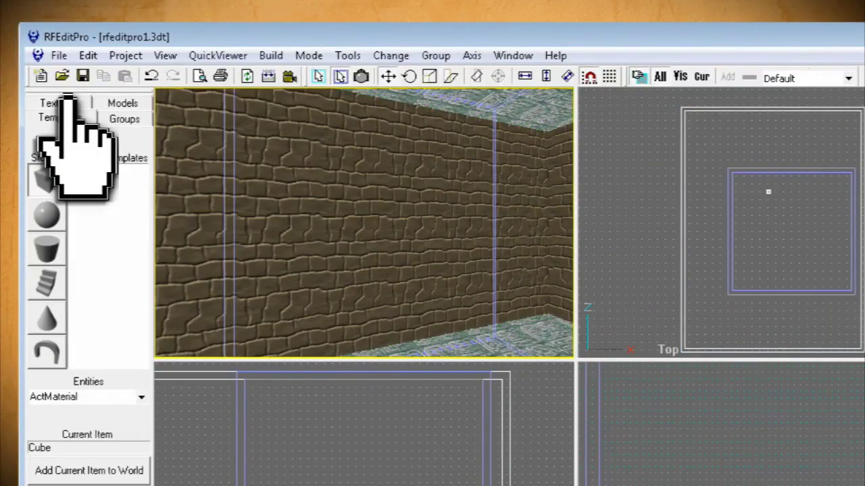
{"action": "left_click", "coordinate": [52, 181]}
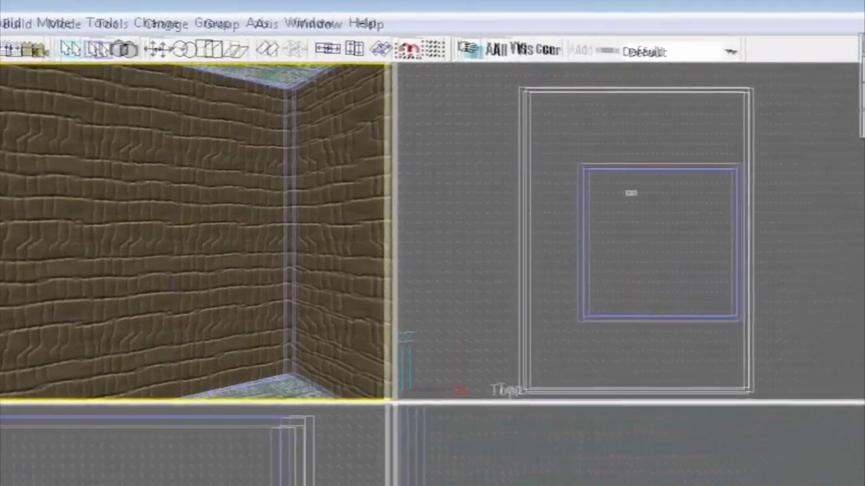
{"action": "left_click", "coordinate": [78, 49]}
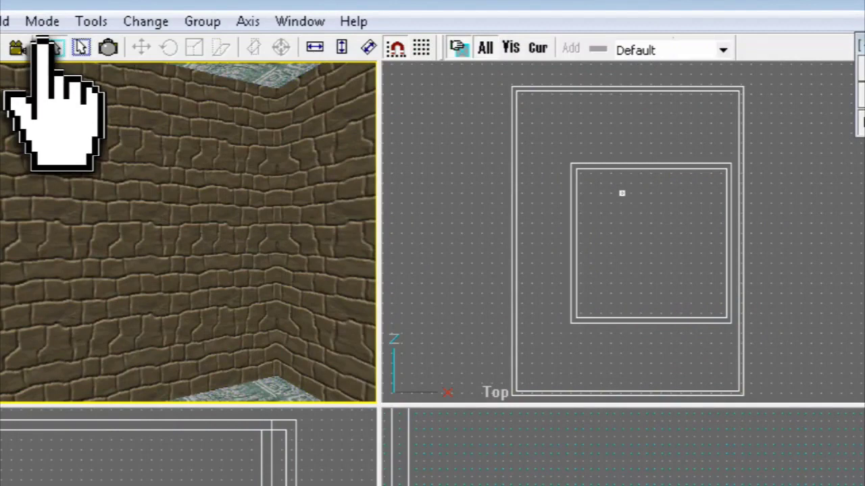
- Move the second room in the top view so that its lower wall meets the first room's upper wall
{"action": "left_click", "coordinate": [574, 216]}
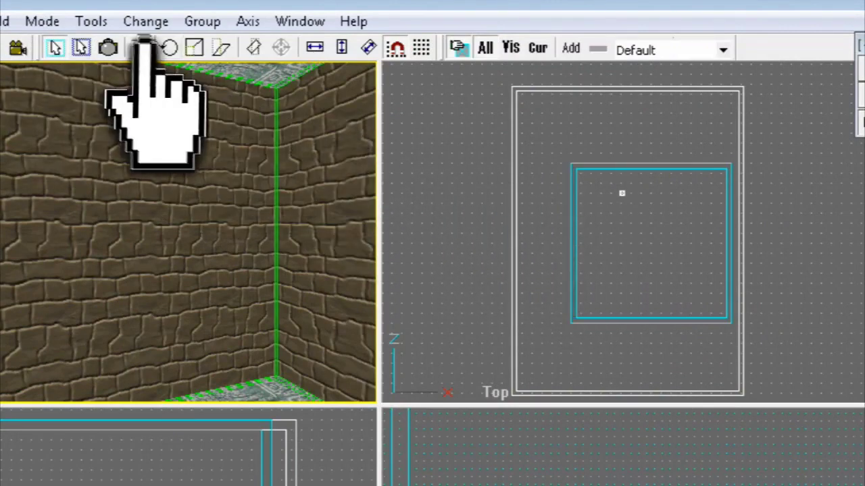
{"action": "scroll", "coordinate": [594, 235], "scroll_direction": "down", "scroll_amount": 3}
{"action": "left_click_drag", "start_coordinate": [594, 235], "coordinate": [581, 63]}
{"action": "scroll", "coordinate": [580, 64], "scroll_direction": "up", "scroll_amount": 2}
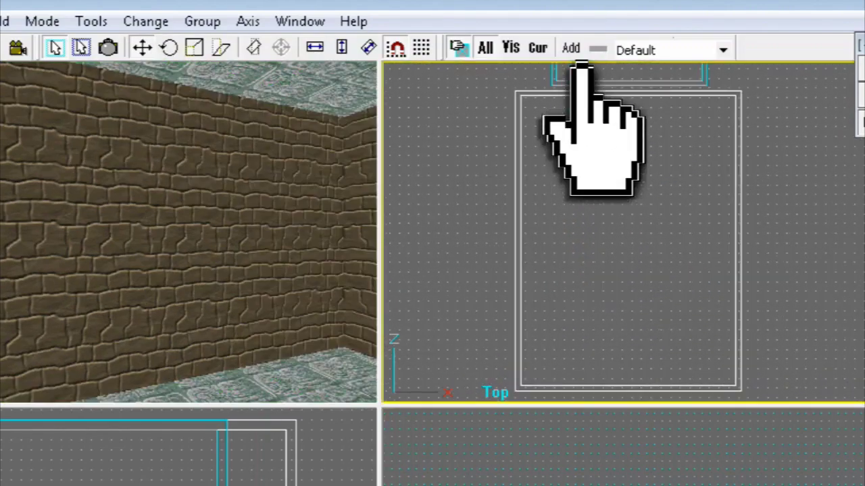
{"action": "left_click", "coordinate": [108, 46]}
{"action": "left_click_drag", "start_coordinate": [554, 141], "coordinate": [551, 270]}
{"action": "key", "text": "Escape"}
{"action": "scroll", "coordinate": [554, 277], "scroll_direction": "up", "scroll_amount": 4}
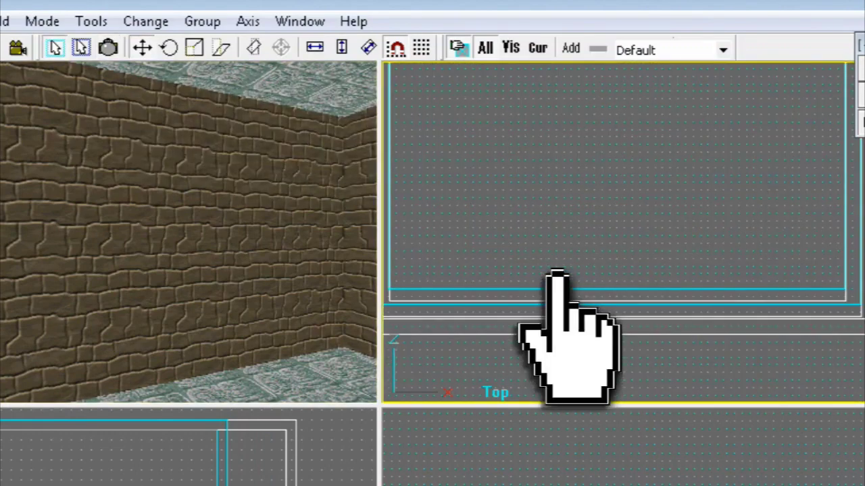
{"action": "scroll", "coordinate": [567, 317], "scroll_direction": "down", "scroll_amount": 5}
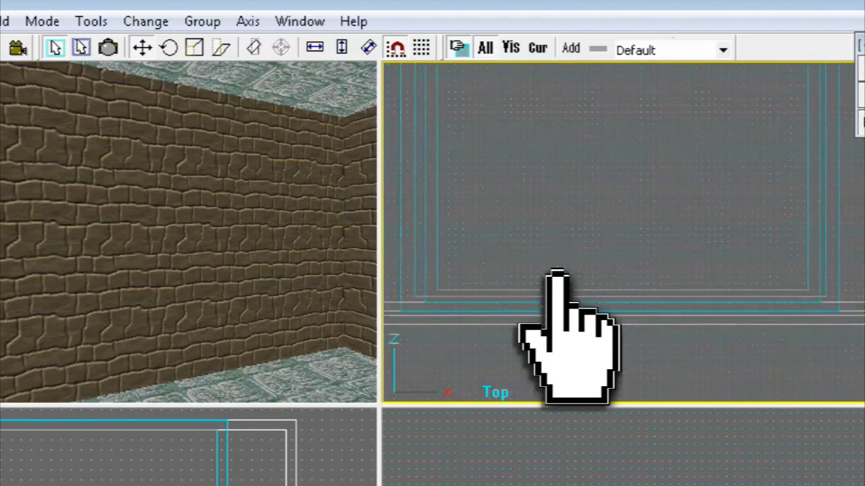
- Scale the second room wider in the top view, extending it left past the first room and aligning their right walls
{"action": "left_click", "coordinate": [194, 45]}
{"action": "left_click_drag", "start_coordinate": [579, 175], "coordinate": [396, 176]}
{"action": "left_click_drag", "start_coordinate": [699, 176], "coordinate": [723, 176]}
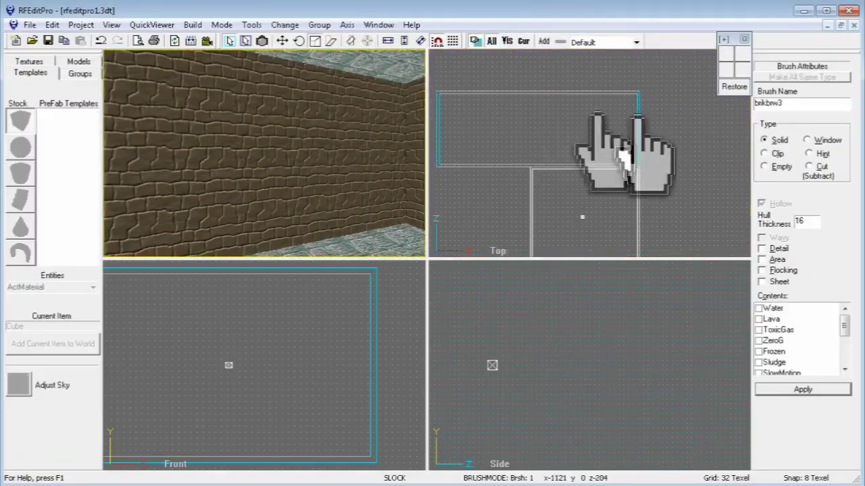
- Customize a new box template as a solid cut brush
{"action": "left_click", "coordinate": [34, 71]}
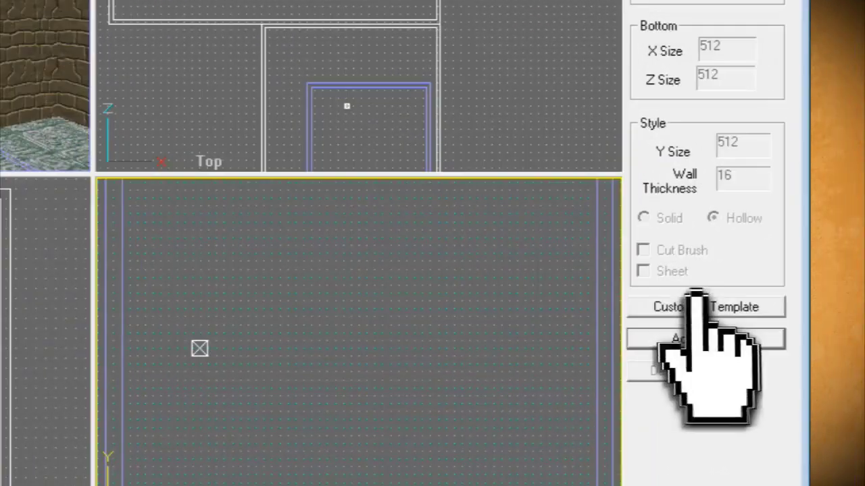
{"action": "left_click", "coordinate": [797, 338]}
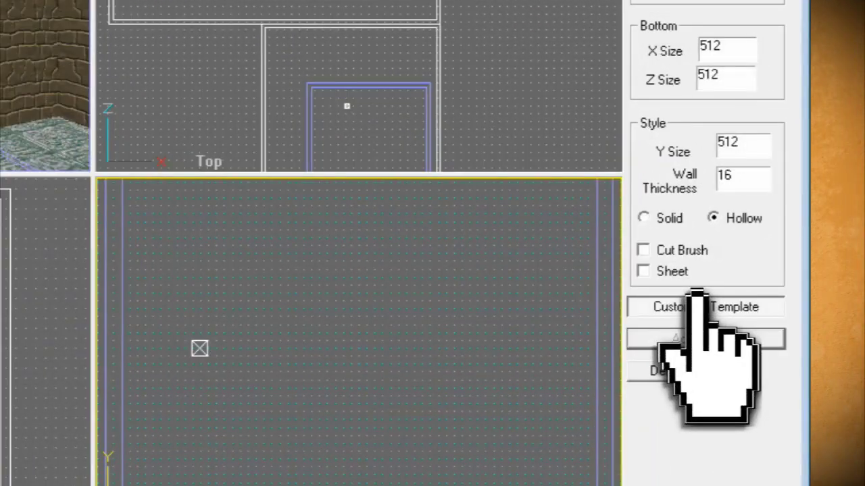
{"action": "left_click", "coordinate": [640, 250]}
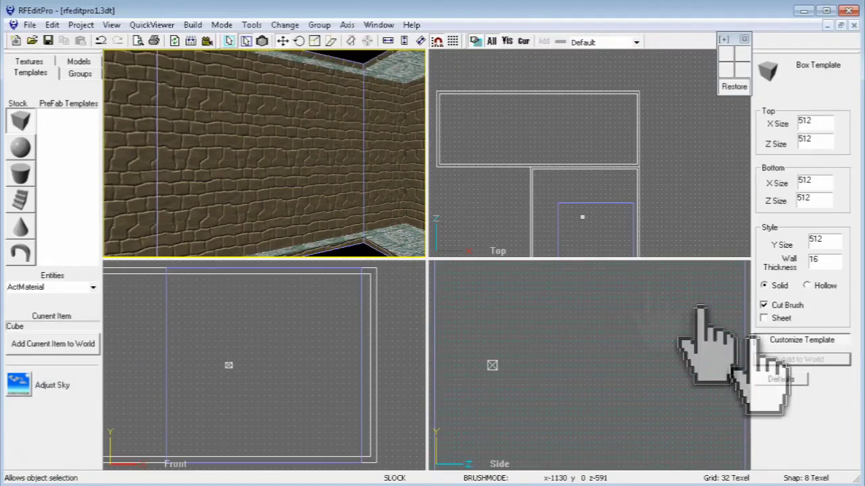
- Place the cut brush across the wall shared by both rooms and scale it to doorway width and height
{"action": "left_click", "coordinate": [231, 40]}
{"action": "left_click_drag", "start_coordinate": [576, 200], "coordinate": [567, 141], "text": "shift"}
{"action": "mouse_move", "coordinate": [620, 197]}
{"action": "left_mouse_down"}
{"action": "mouse_move", "coordinate": [602, 178]}
{"action": "mouse_move", "coordinate": [564, 166]}
{"action": "left_mouse_up"}
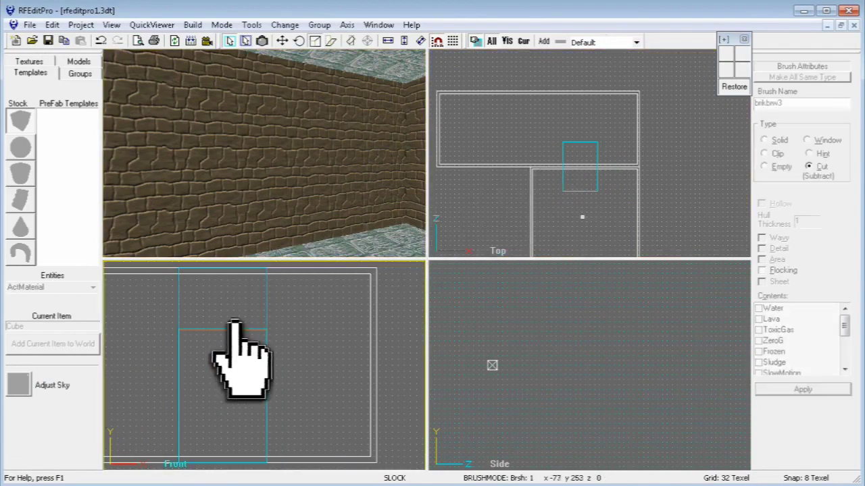
{"action": "left_click_drag", "start_coordinate": [235, 321], "coordinate": [234, 323]}
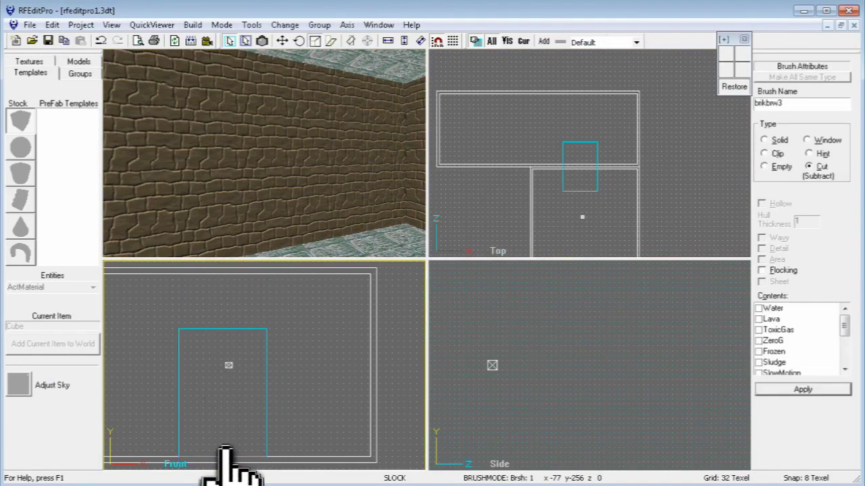
- Examine the doorway cut between the two rooms in the 3D view
{"action": "left_click_drag", "start_coordinate": [248, 156], "coordinate": [339, 153]}
{"action": "left_click_drag", "start_coordinate": [338, 169], "coordinate": [296, 66]}
{"action": "left_click_drag", "start_coordinate": [297, 98], "coordinate": [210, 98]}
{"action": "mouse_move", "coordinate": [208, 64]}
{"action": "left_mouse_down"}
{"action": "mouse_move", "coordinate": [187, 70]}
{"action": "mouse_move", "coordinate": [247, 100]}
{"action": "mouse_move", "coordinate": [244, 152]}
{"action": "left_mouse_up"}
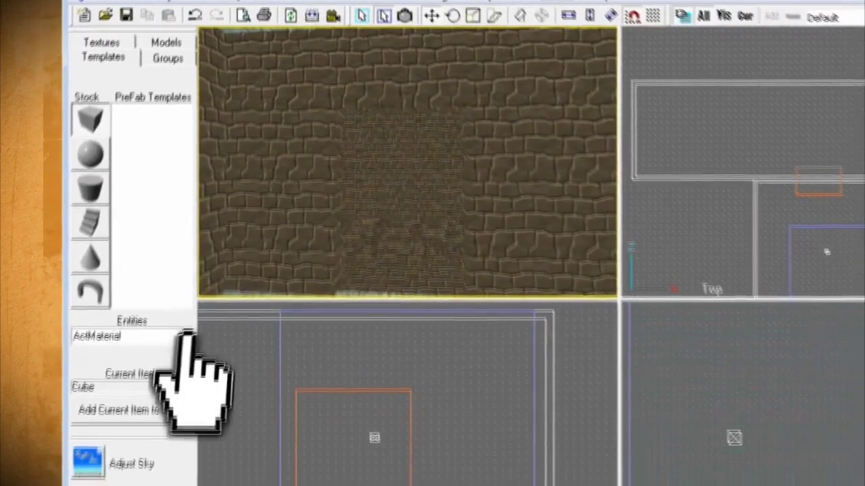
- Place a PlayerSetup entity in the second room, just beyond the doorway
{"action": "left_click", "coordinate": [175, 405]}
{"action": "key", "text": "Down"}
{"action": "key", "text": "Down"}
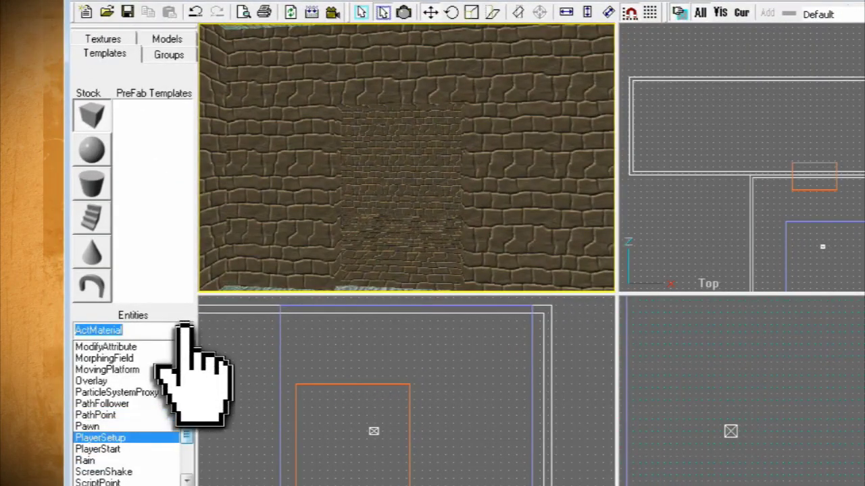
{"action": "key", "text": "Return"}
{"action": "left_click", "coordinate": [407, 233]}
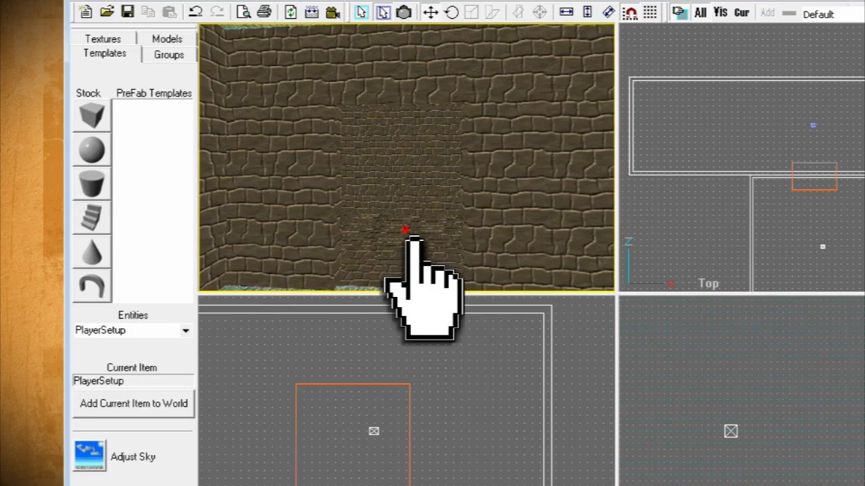
- Place a PlayerStart entity near the floor of the first room
{"action": "left_click", "coordinate": [185, 330]}
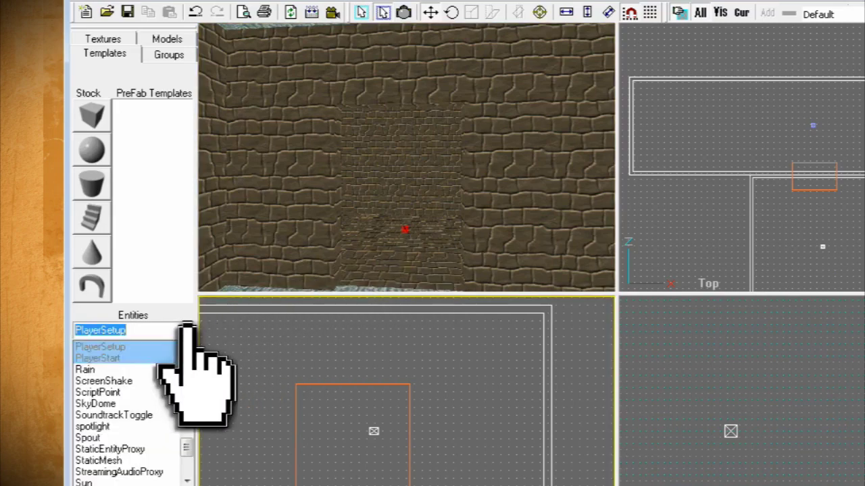
{"action": "left_click", "coordinate": [173, 358]}
{"action": "left_click", "coordinate": [455, 169]}
{"action": "left_click_drag", "start_coordinate": [456, 167], "coordinate": [458, 126]}
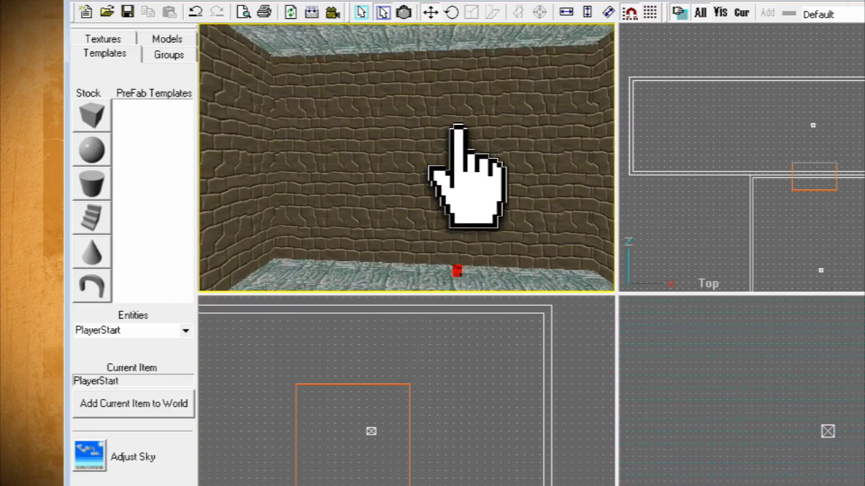
- Place a Pawn entity near the floor at the far end of the second room, away from the doorway
{"action": "left_click", "coordinate": [185, 330]}
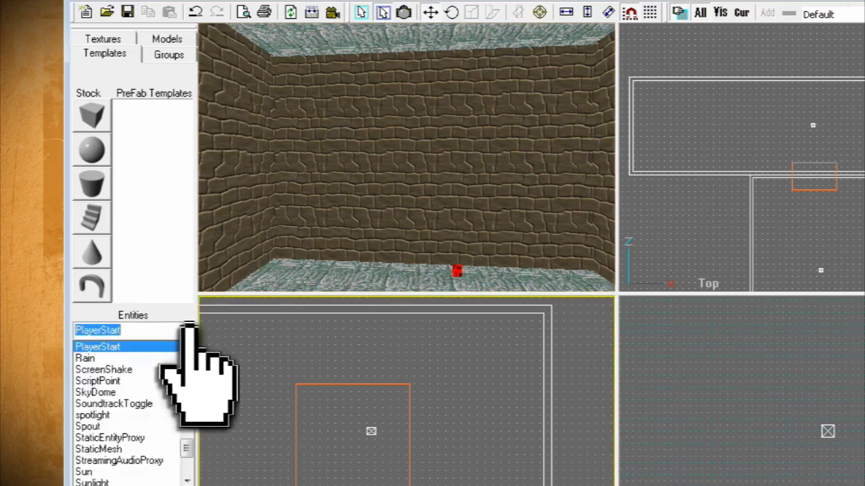
{"action": "scroll", "coordinate": [189, 326], "scroll_direction": "up", "scroll_amount": 3}
{"action": "left_click", "coordinate": [173, 358]}
{"action": "mouse_move", "coordinate": [389, 196]}
{"action": "left_mouse_down"}
{"action": "mouse_move", "coordinate": [432, 173]}
{"action": "mouse_move", "coordinate": [410, 177]}
{"action": "mouse_move", "coordinate": [406, 158]}
{"action": "mouse_move", "coordinate": [378, 150]}
{"action": "mouse_move", "coordinate": [383, 116]}
{"action": "left_mouse_up"}
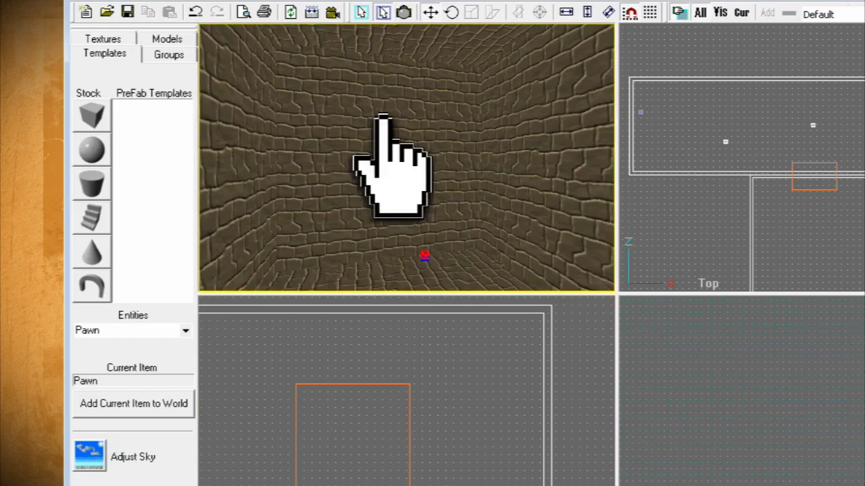
- Select the placed pawn and set its PawnType attribute to robot
{"action": "left_click", "coordinate": [362, 11]}
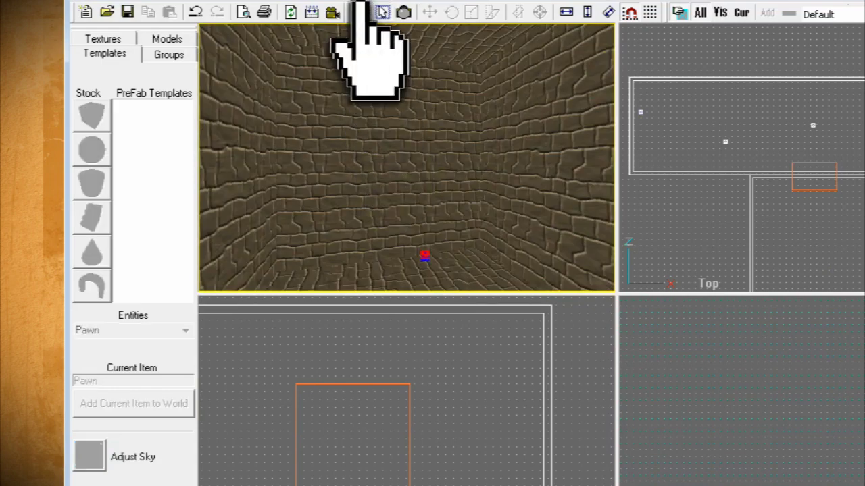
{"action": "left_click", "coordinate": [423, 254]}
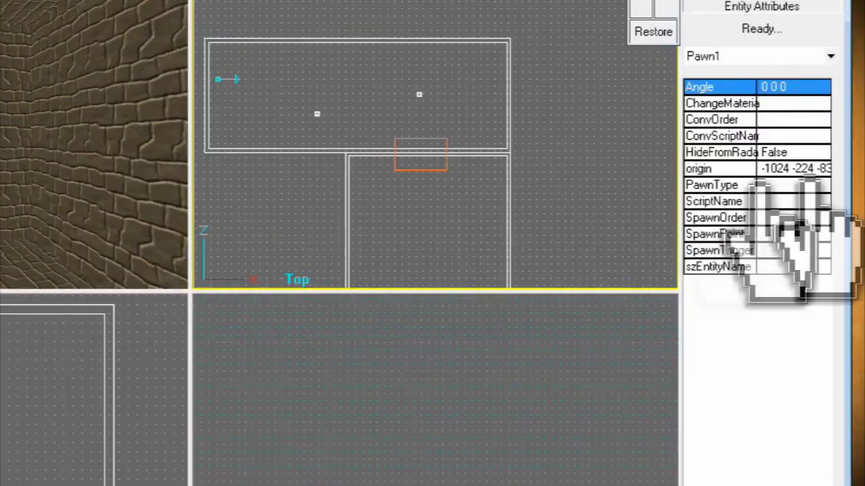
{"action": "left_click", "coordinate": [809, 177]}
{"action": "left_click", "coordinate": [809, 181]}
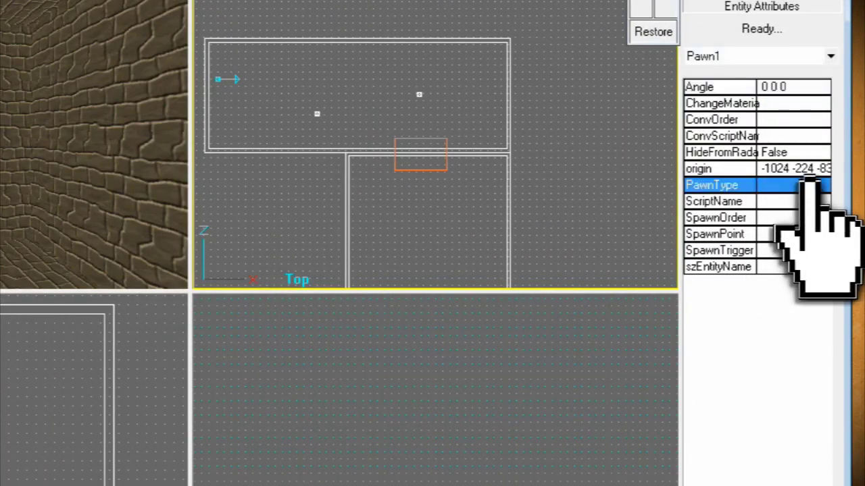
{"action": "double_click", "coordinate": [808, 181]}
{"action": "type", "text": "robot"}
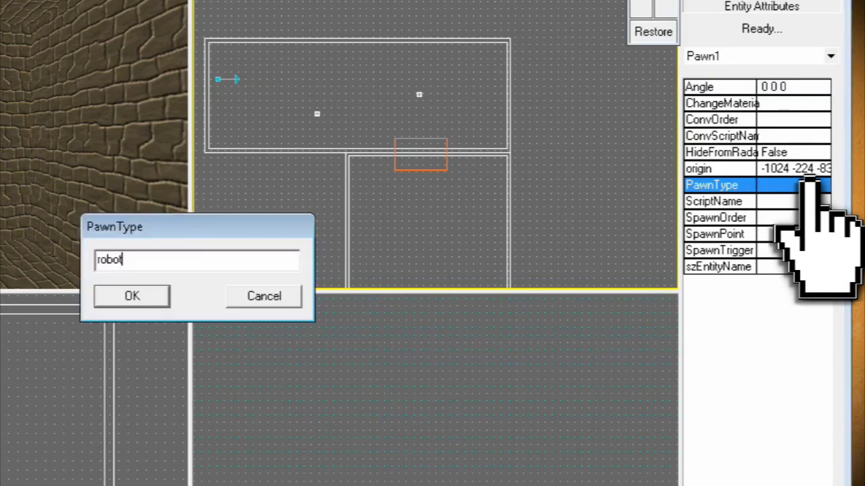
{"action": "key", "text": "Return"}
- Set the pawn's ScriptName to robot.s and its SpawnOrder to Spawn
{"action": "double_click", "coordinate": [810, 200]}
{"action": "type", "text": "rob"}
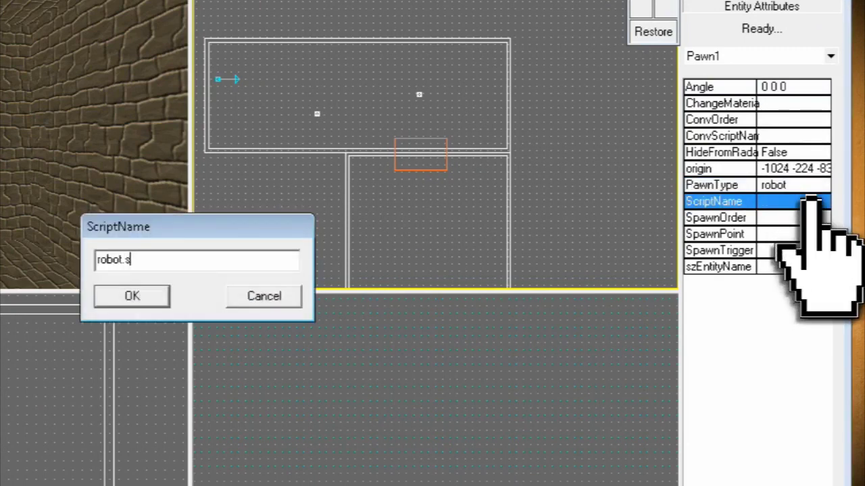
{"action": "type", "text": "ot.s"}
{"action": "key", "text": "Return"}
{"action": "double_click", "coordinate": [803, 217]}
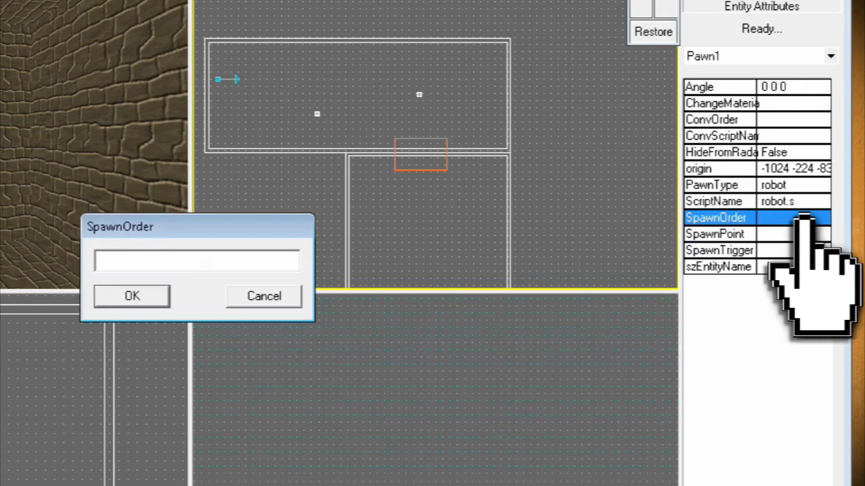
{"action": "key", "text": "Return"}
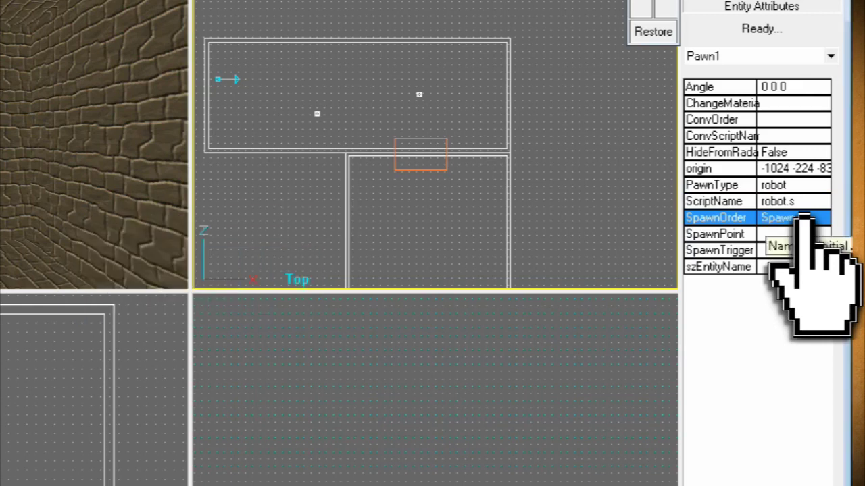
- Set the pawn's szEntityName attribute to robot
{"action": "double_click", "coordinate": [794, 268]}
{"action": "type", "text": "robot"}
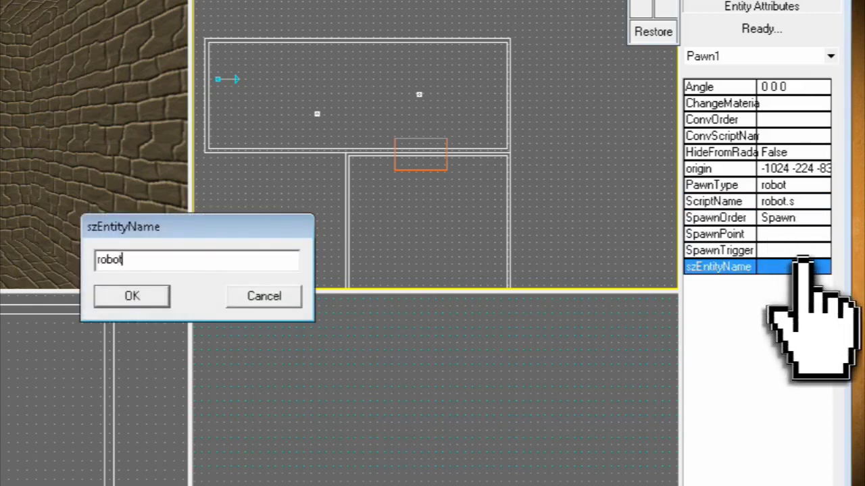
{"action": "key", "text": "Return"}
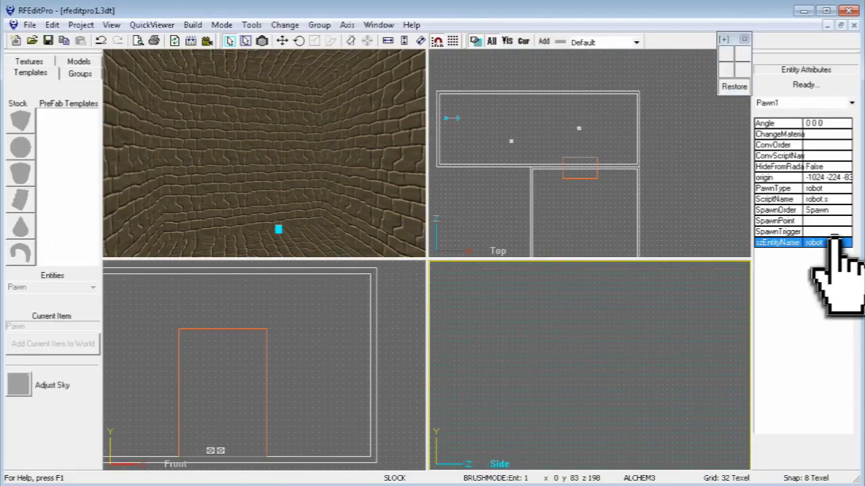
- Compile the level with Preview in Reality Factory enabled and run the preview
{"action": "left_click", "coordinate": [192, 40]}
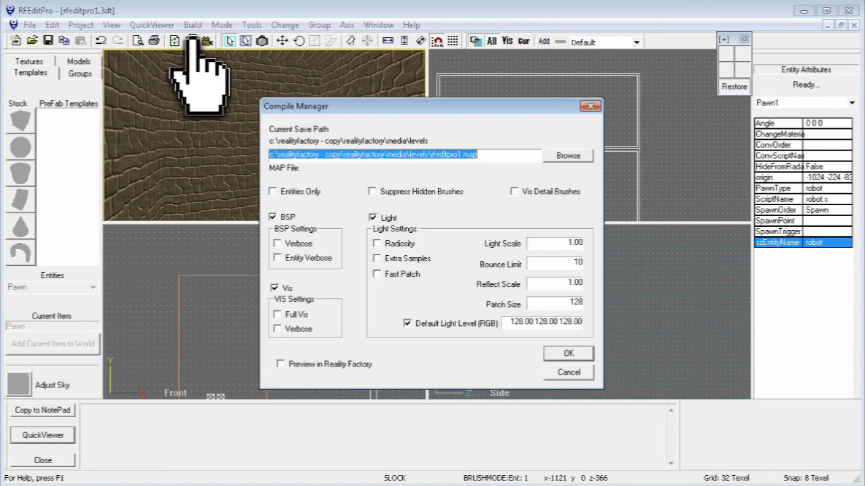
{"action": "left_click", "coordinate": [280, 364]}
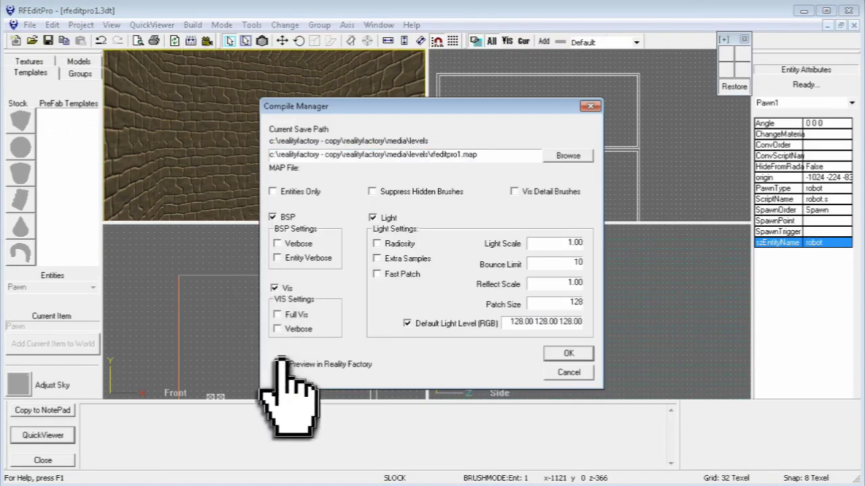
{"action": "left_click", "coordinate": [569, 354]}
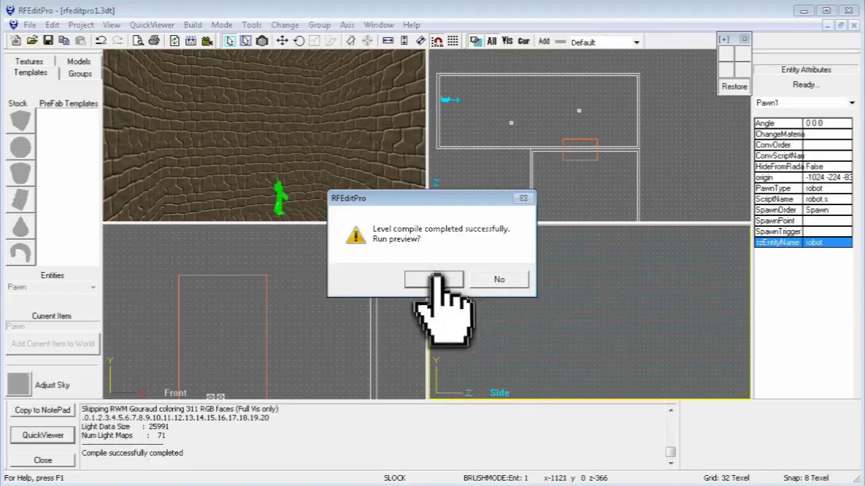
{"action": "left_click", "coordinate": [436, 278]}
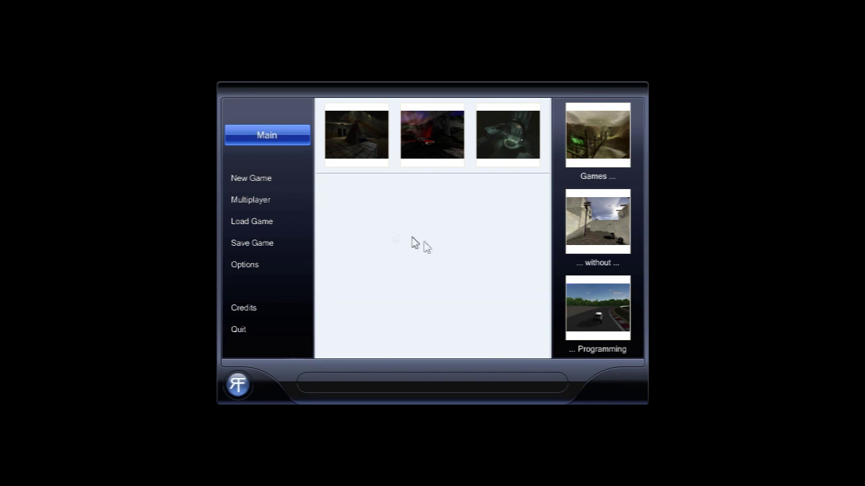
- Start a new game in the Reality Factory preview, accepting the default character and player name
{"action": "left_click", "coordinate": [248, 180]}
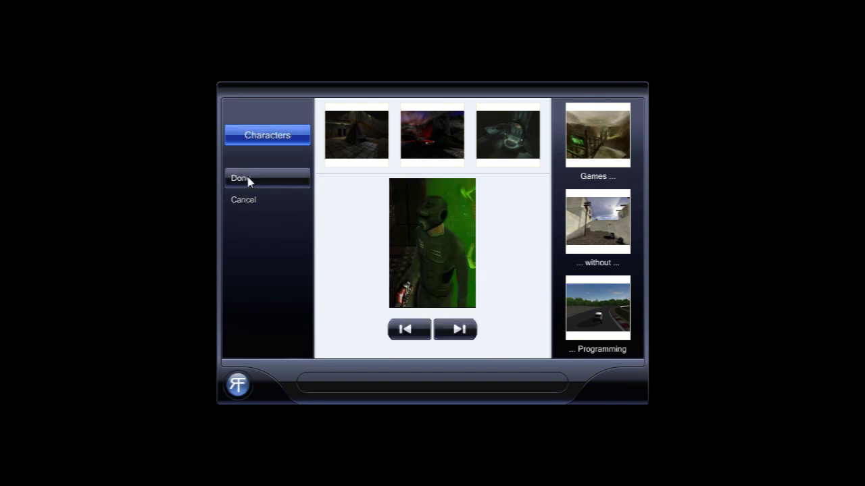
{"action": "left_click", "coordinate": [248, 180]}
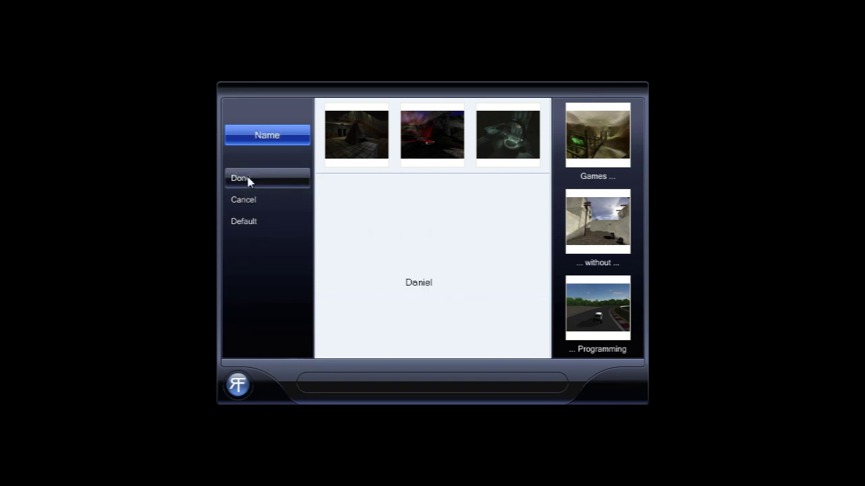
{"action": "left_click", "coordinate": [248, 179]}
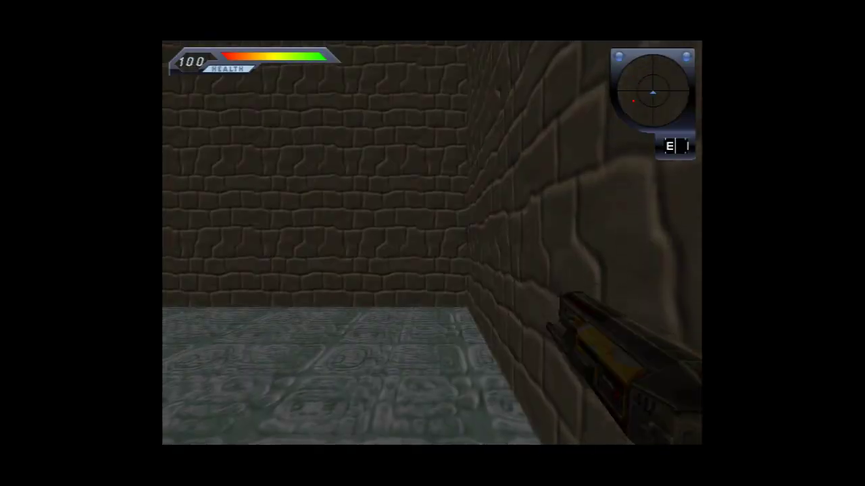
- Playtest the level by walking through the doorway and shooting the robot in the second room, and return to the game's main menu
{"action": "key", "text": "Left"}
{"action": "key", "text": "Right"}
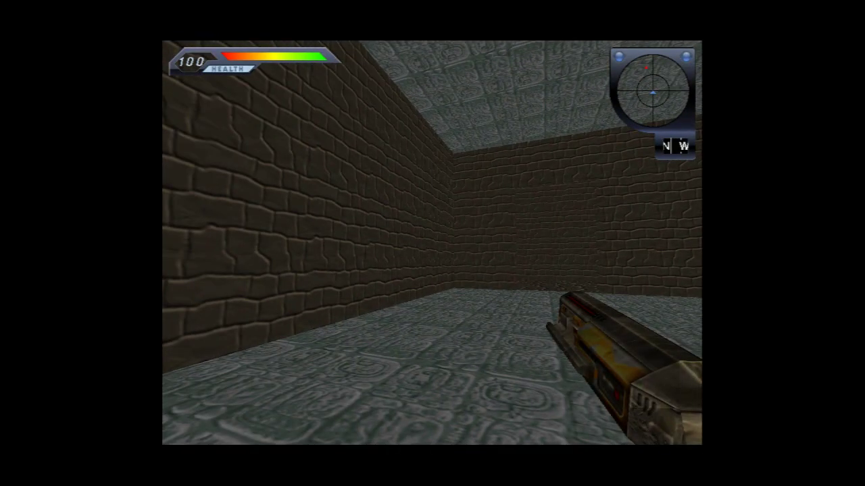
{"action": "key", "text": "Up"}
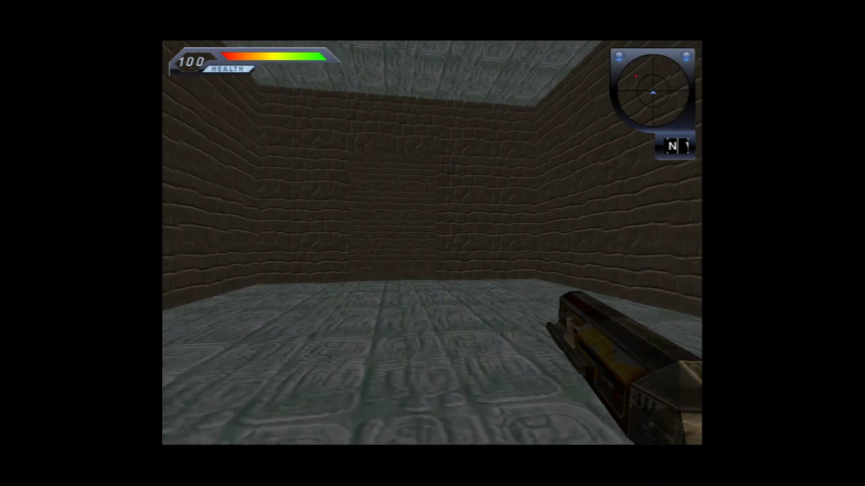
{"action": "key", "text": "Left"}
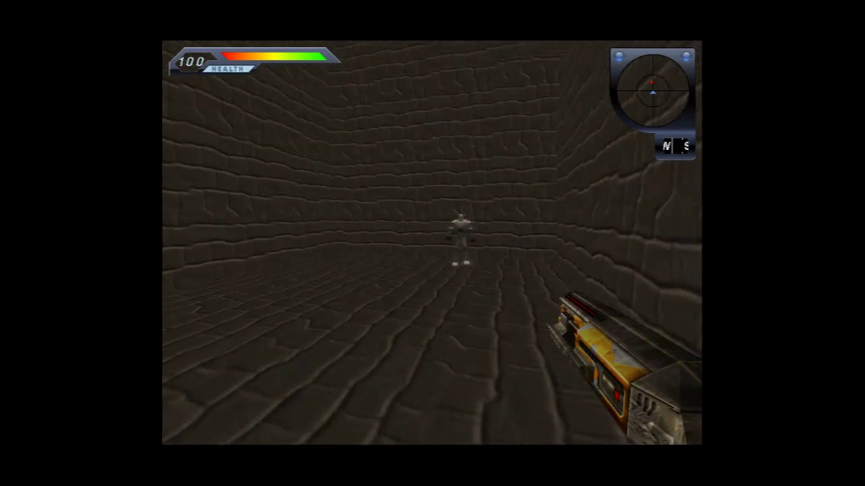
{"action": "left_click", "coordinate": [432, 243]}
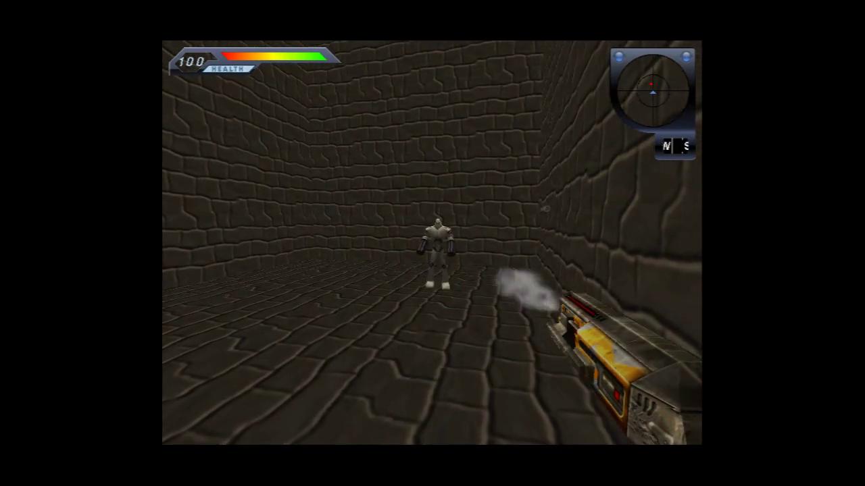
{"action": "left_click", "coordinate": [432, 243]}
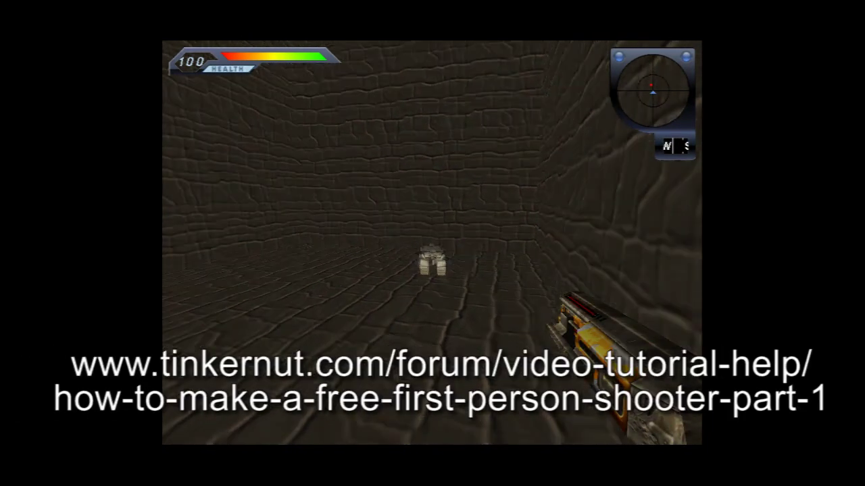
{"action": "key", "text": "Up"}
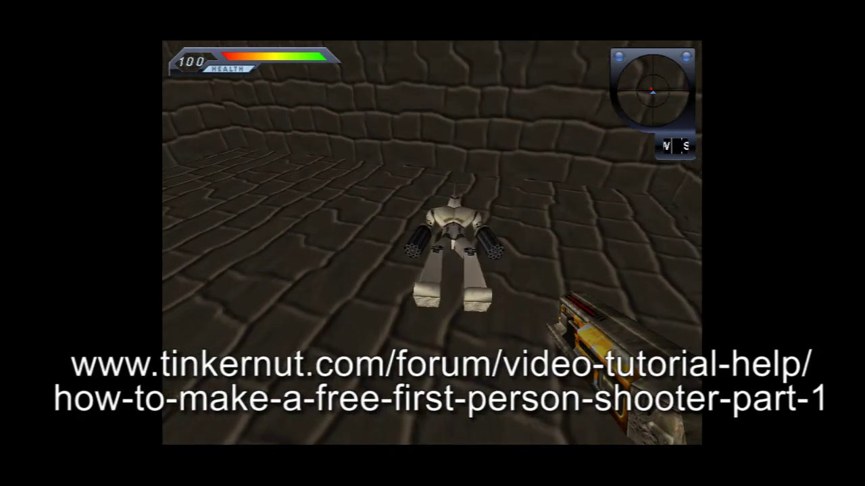
{"action": "key", "text": "Escape"}
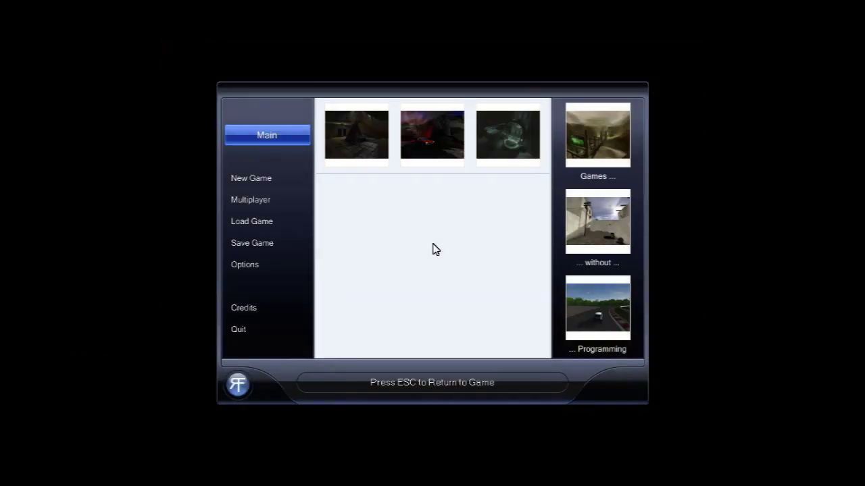